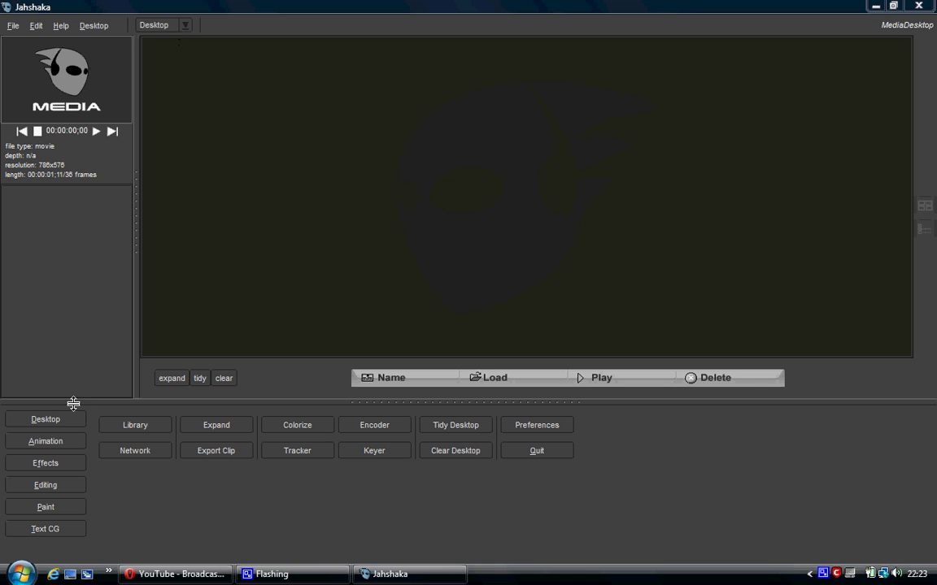
- In the clip loader, browse to C:/Users/<user>/Desktop and select countdown.avi and Lightsaberpreview
click(160, 26)
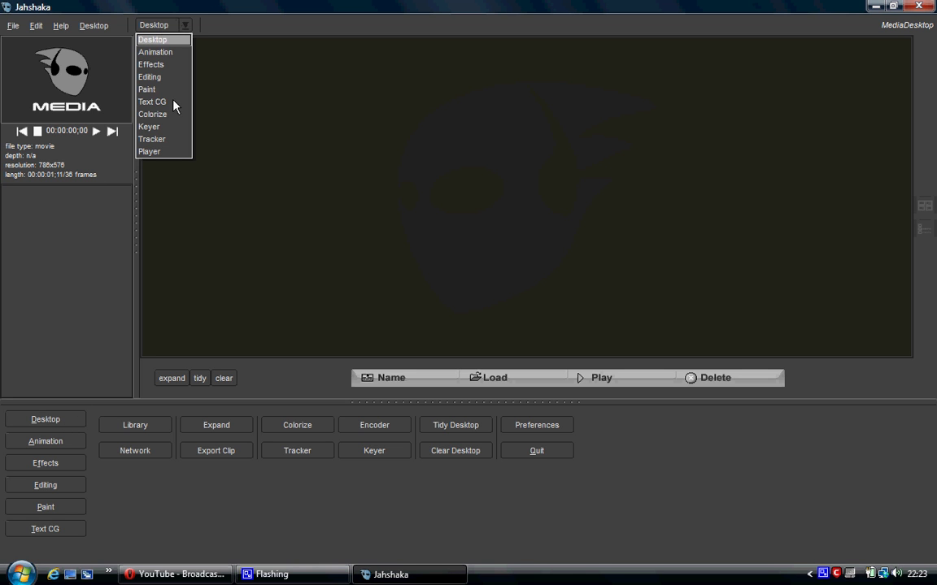
click(168, 52)
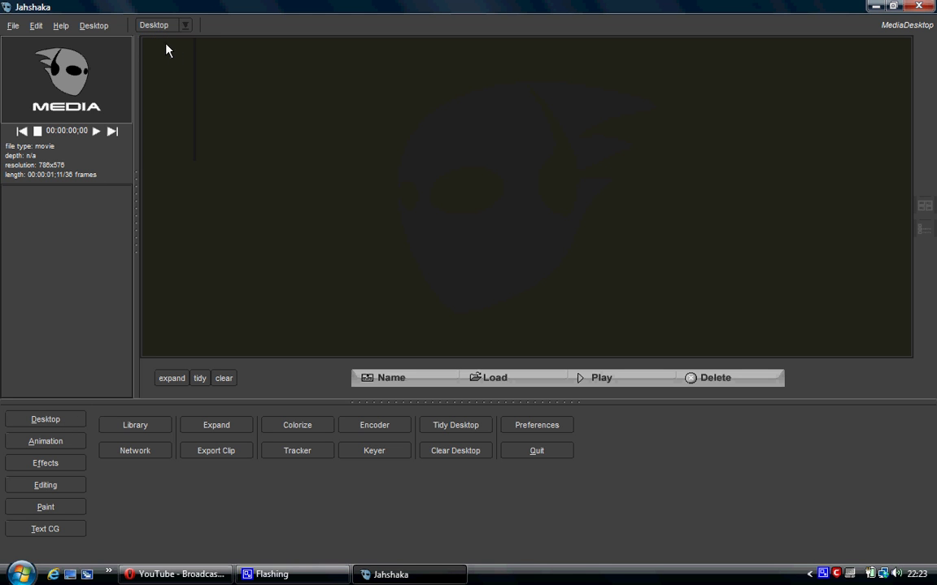
click(477, 387)
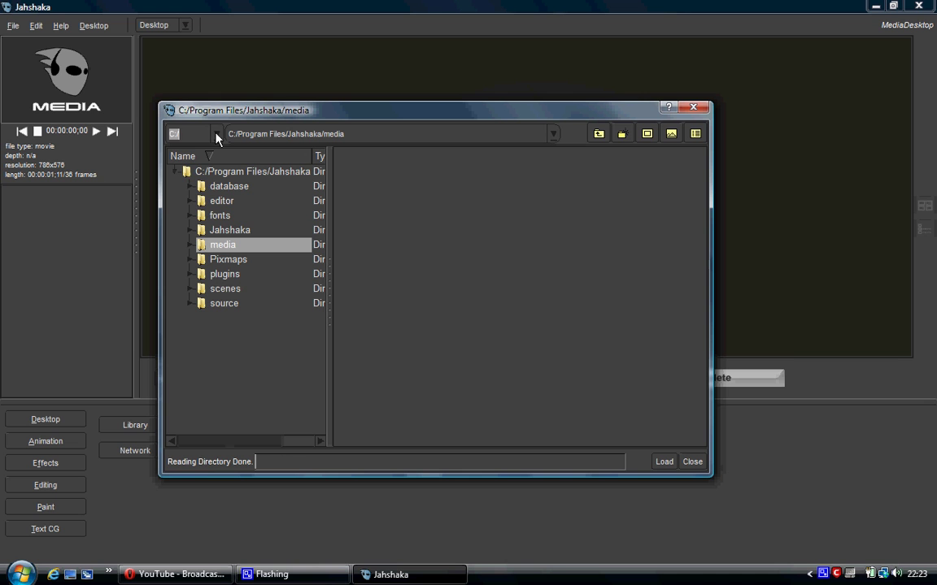
click(217, 135)
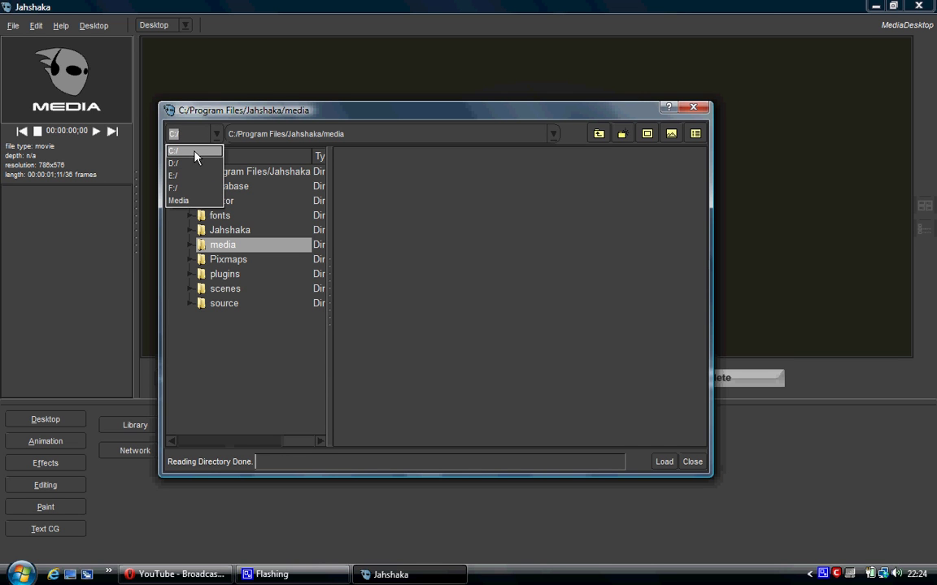
click(195, 155)
click(224, 333)
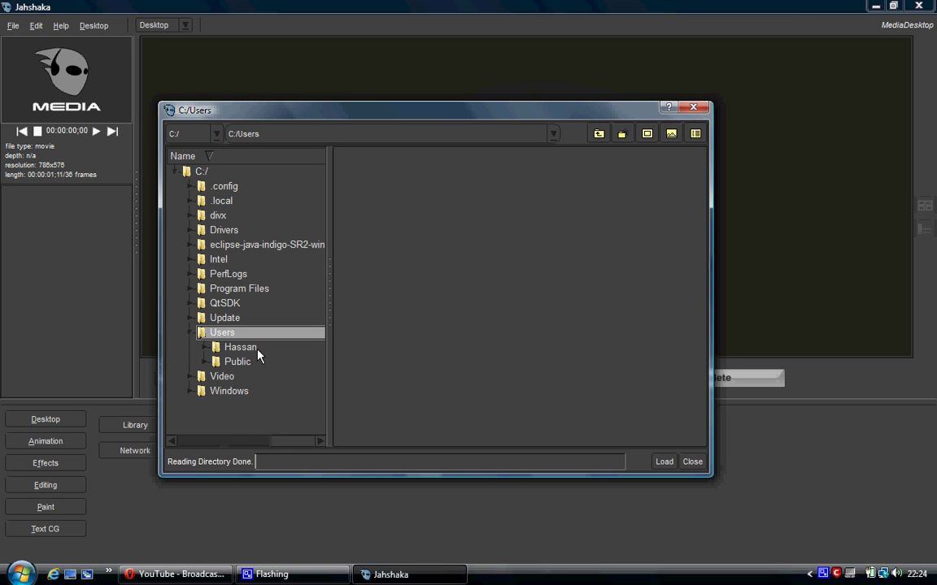
click(244, 348)
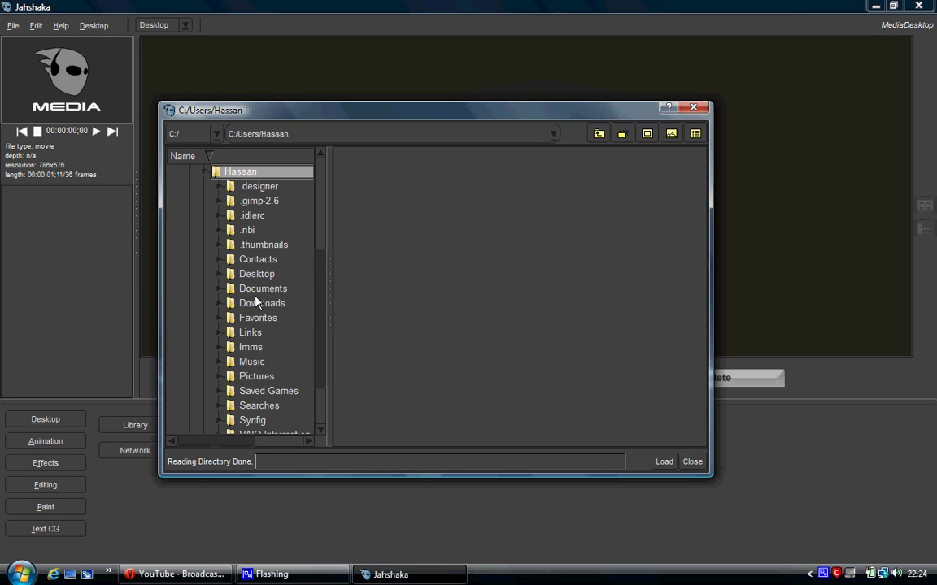
click(258, 275)
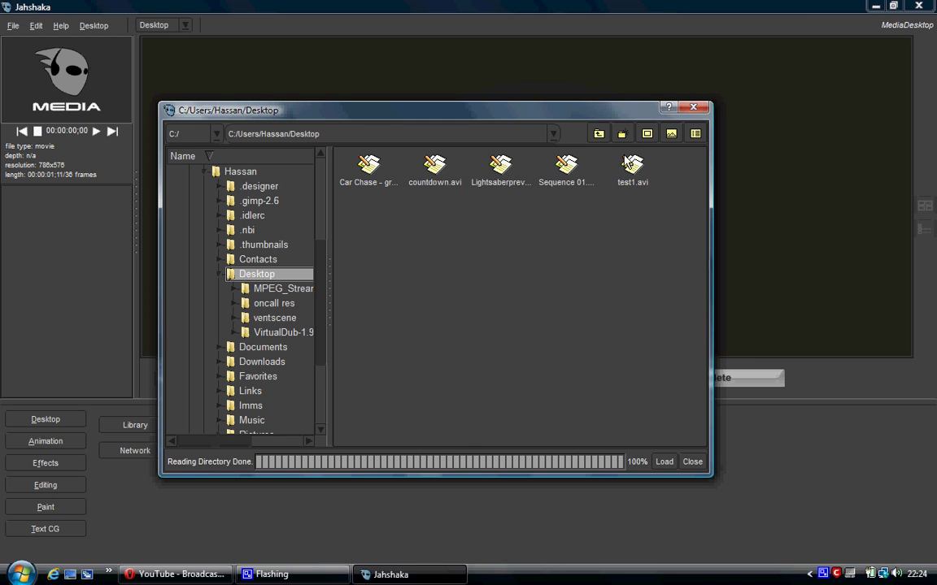
drag(513, 218, 438, 153)
- Load countdown and Lightsaberpreview onto the media desktop, then tidy them into a row at the top-left
click(663, 462)
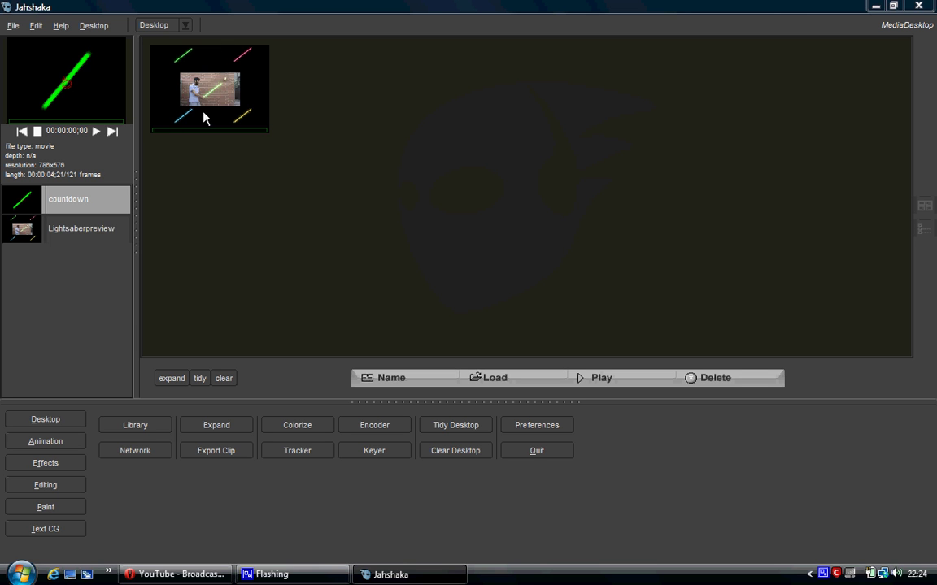
drag(205, 115, 356, 257)
drag(203, 93, 238, 350)
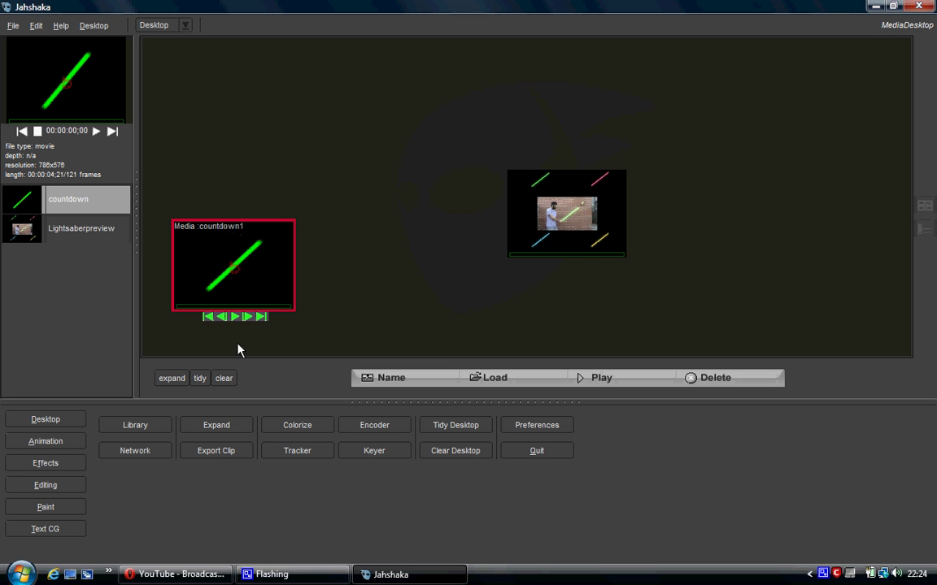
drag(241, 276, 249, 120)
click(200, 378)
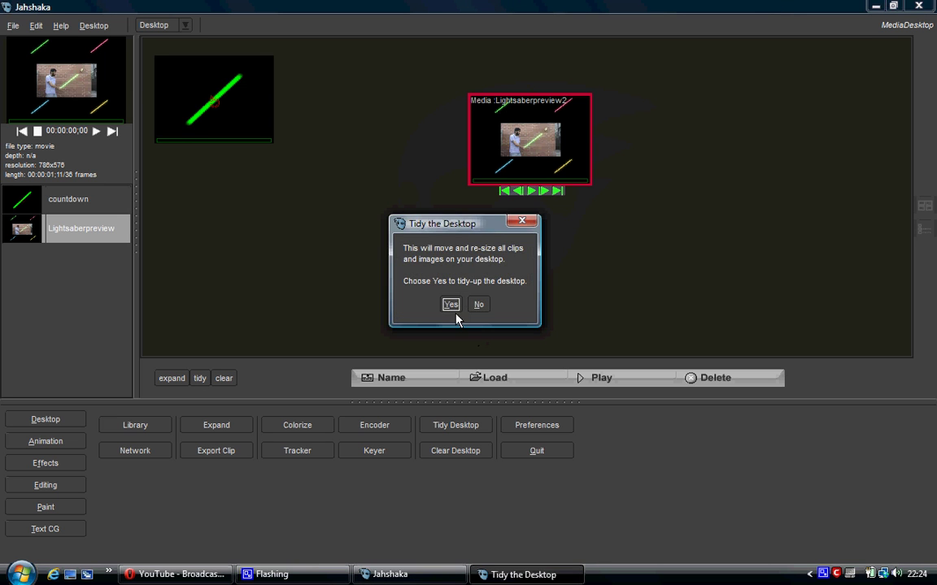
click(451, 305)
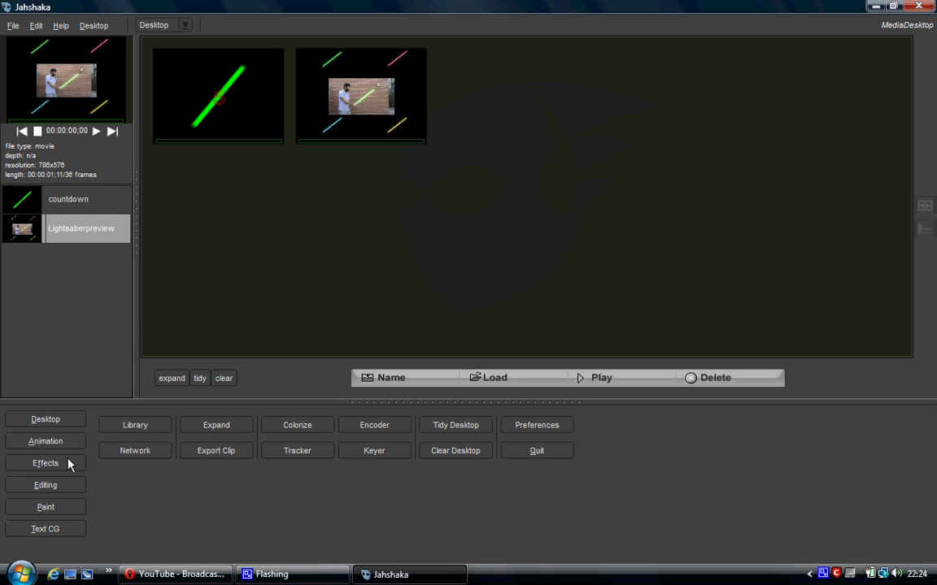
- In Editing's PROJECT view, place countdown then Lightsaberpreview on track T1 and scrub the sequence
click(59, 489)
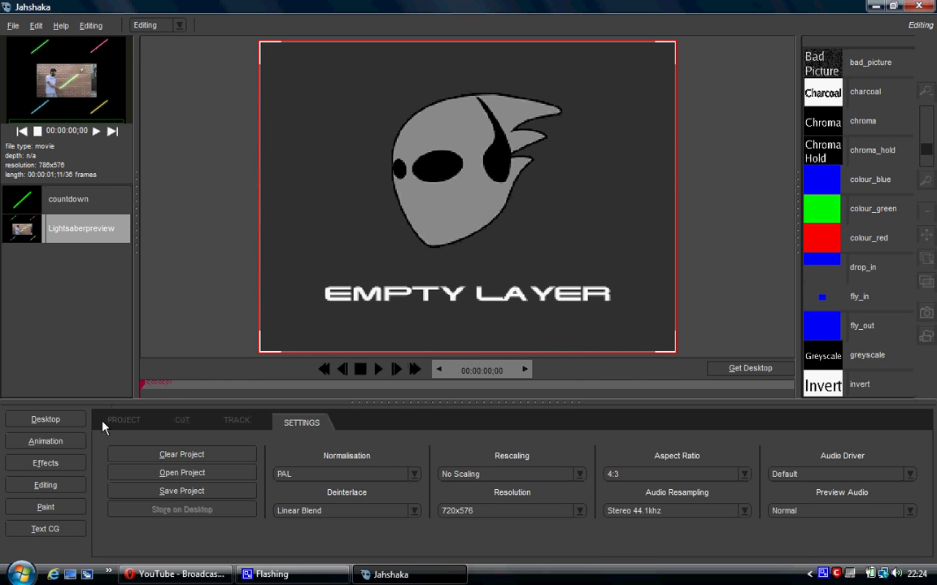
click(107, 422)
drag(78, 202, 358, 208)
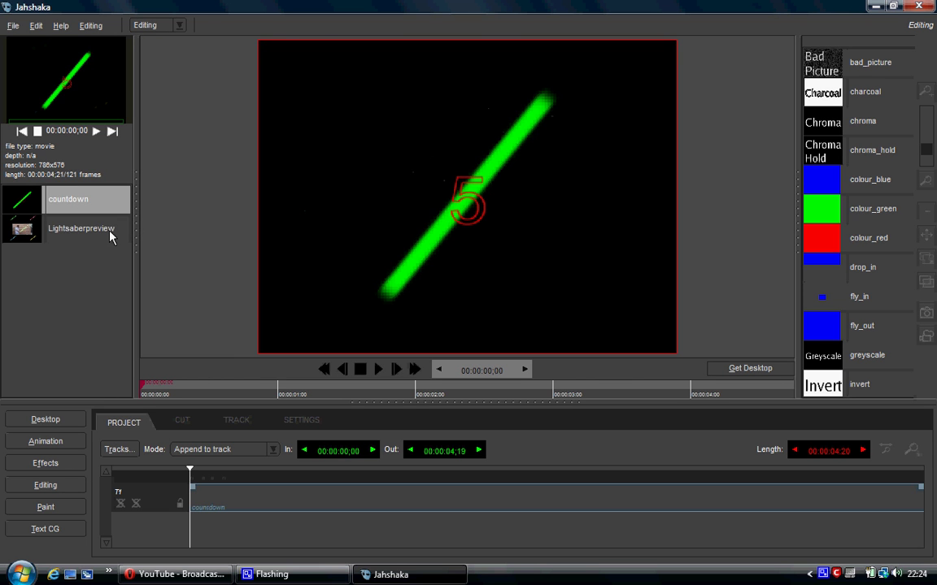
drag(110, 232, 378, 200)
mouse_move(146, 384)
mouse_down()
mouse_move(334, 420)
mouse_move(713, 421)
mouse_move(766, 411)
mouse_move(418, 398)
mouse_move(163, 434)
mouse_move(718, 407)
mouse_move(442, 386)
mouse_move(143, 389)
mouse_up()
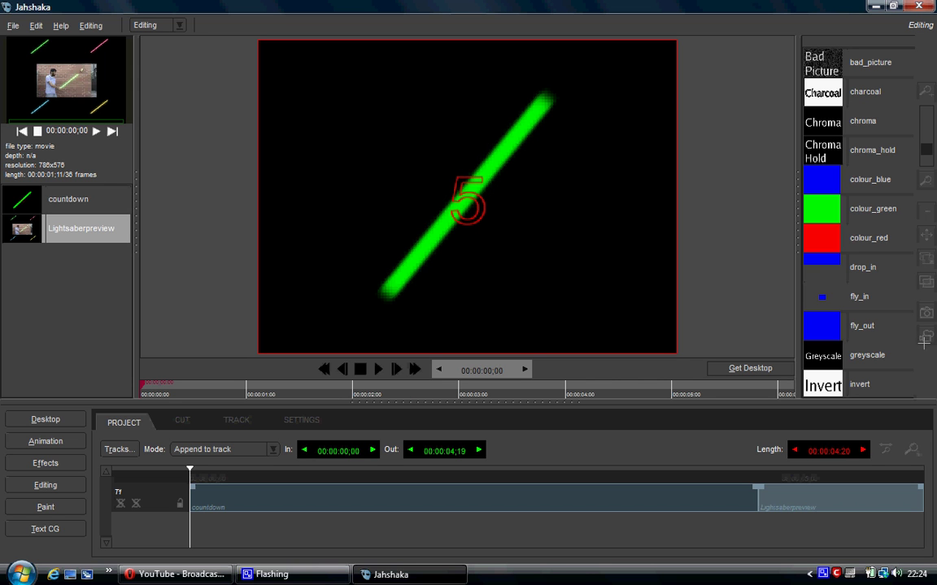
- Render the edit as FFmpeg DIVX using the Full 4:3/Fixed Quality profile
click(925, 338)
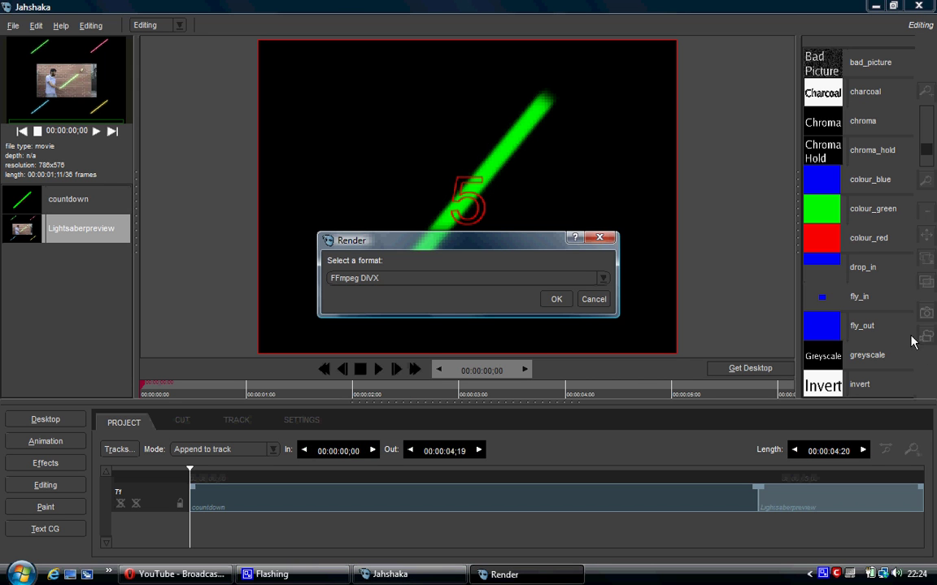
click(391, 280)
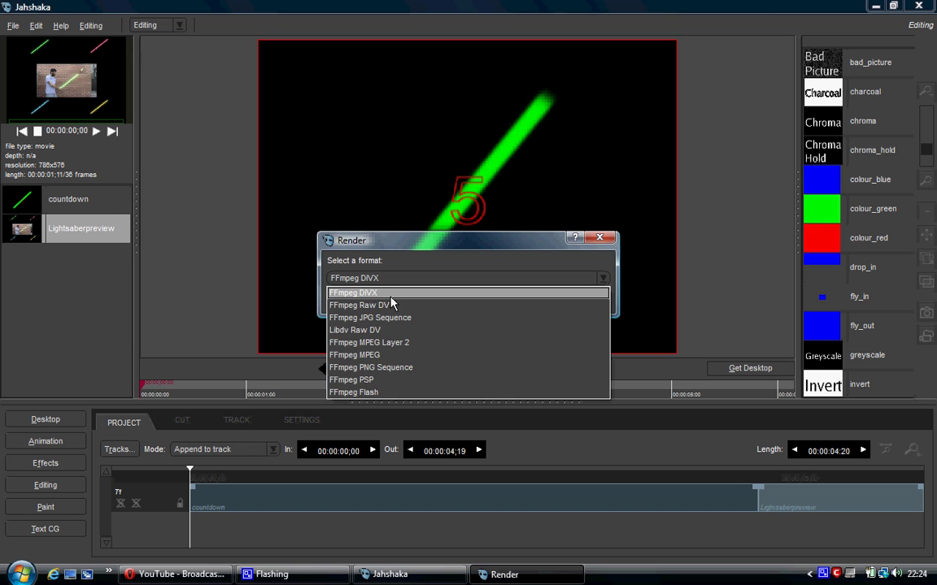
click(436, 265)
click(553, 301)
click(495, 283)
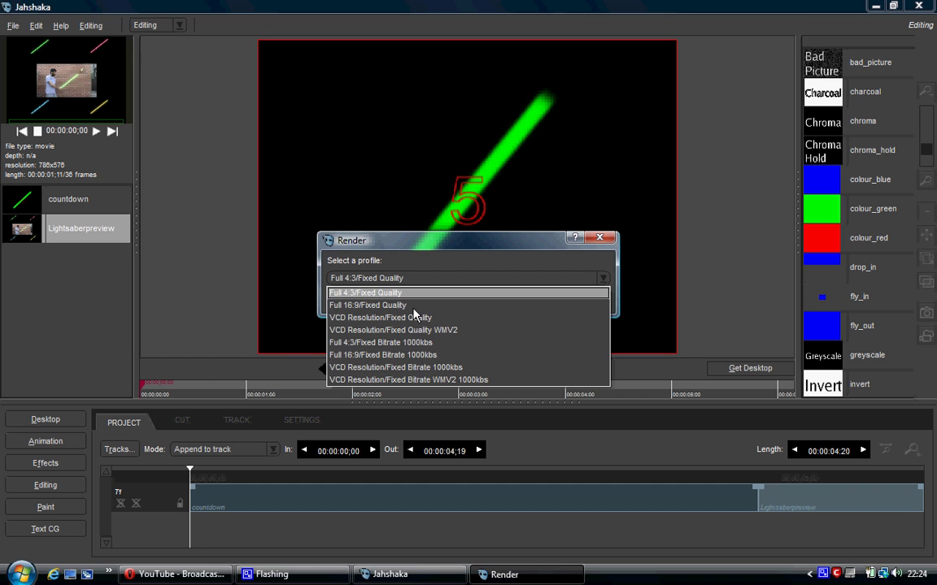
click(453, 253)
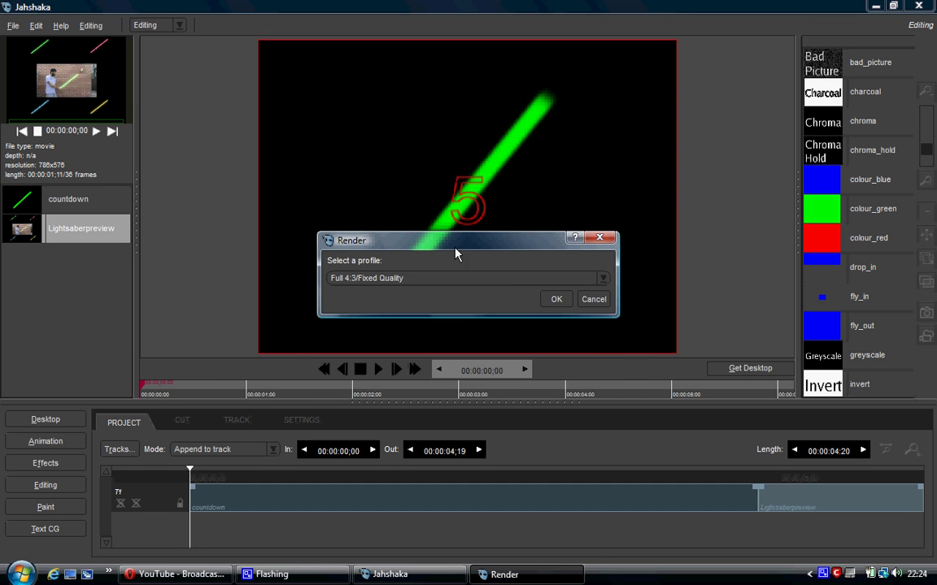
click(556, 299)
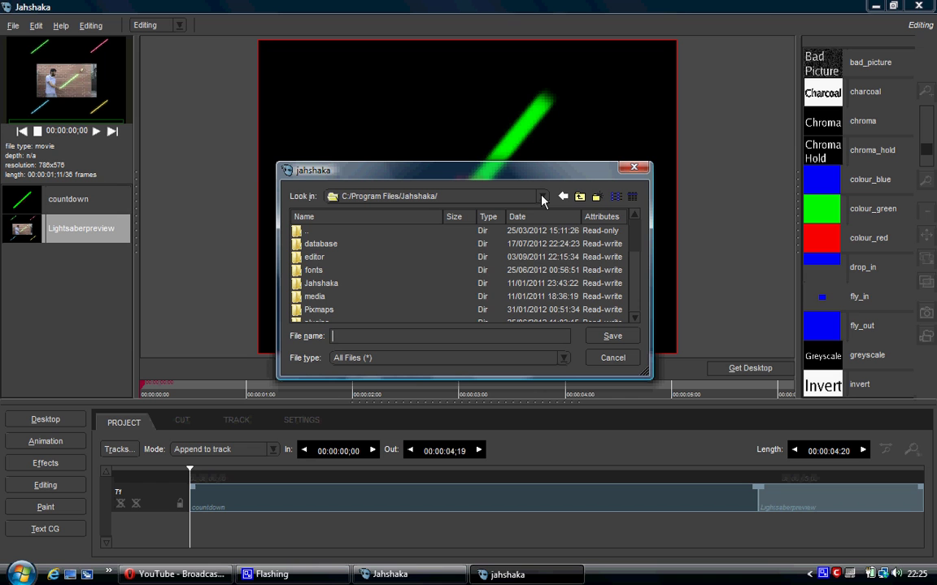
- Save the render output as test1 in the user's Desktop folder and close the save dialog
click(542, 198)
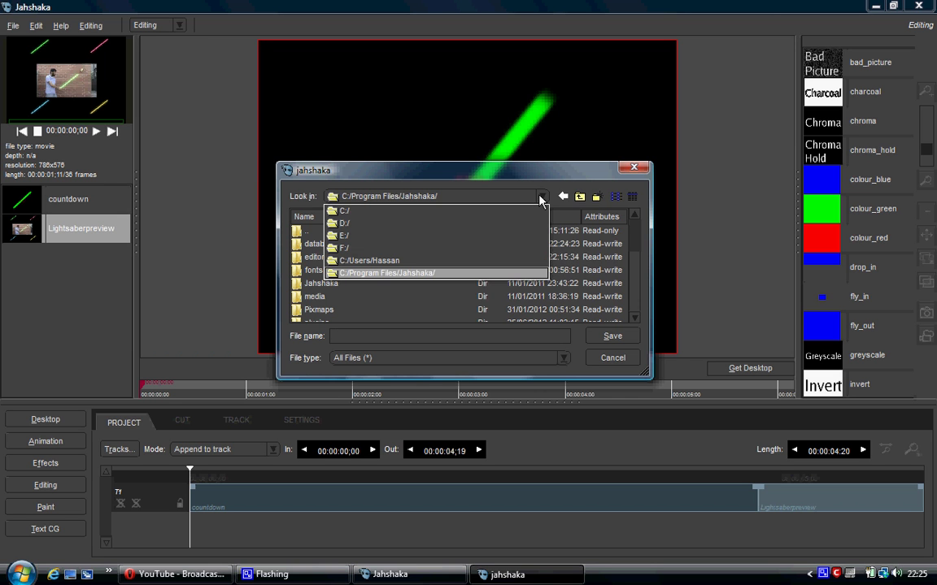
click(396, 261)
scroll(335, 280, down, 2)
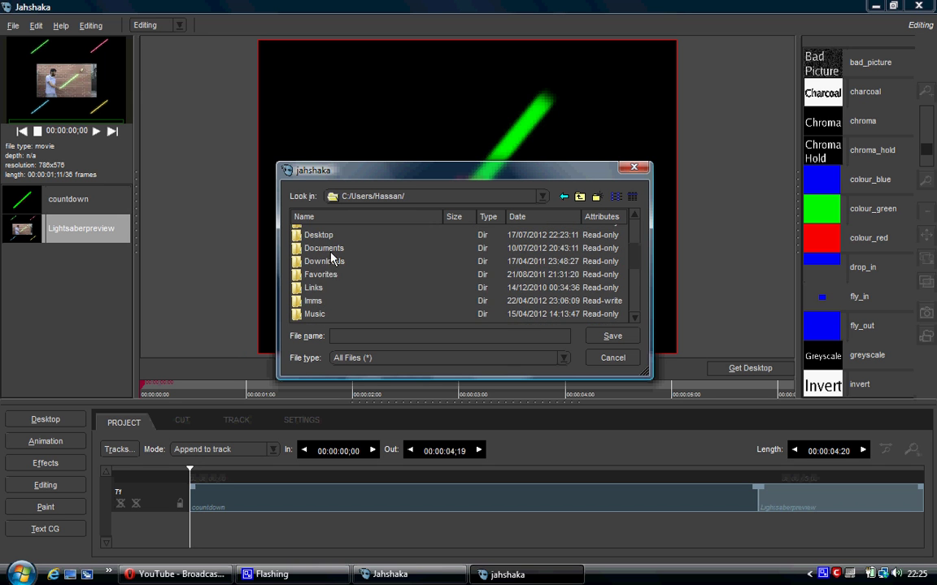
double_click(327, 237)
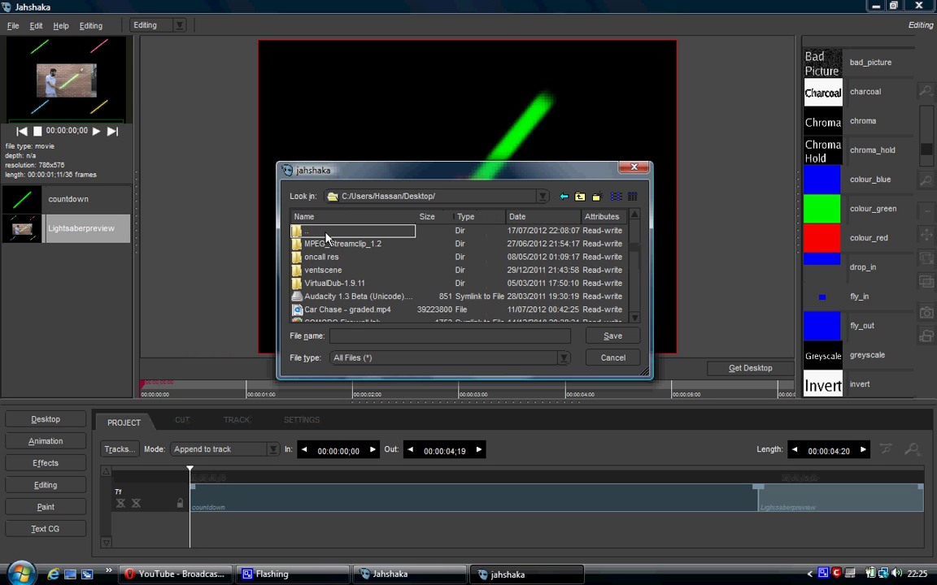
click(349, 335)
text(tes)
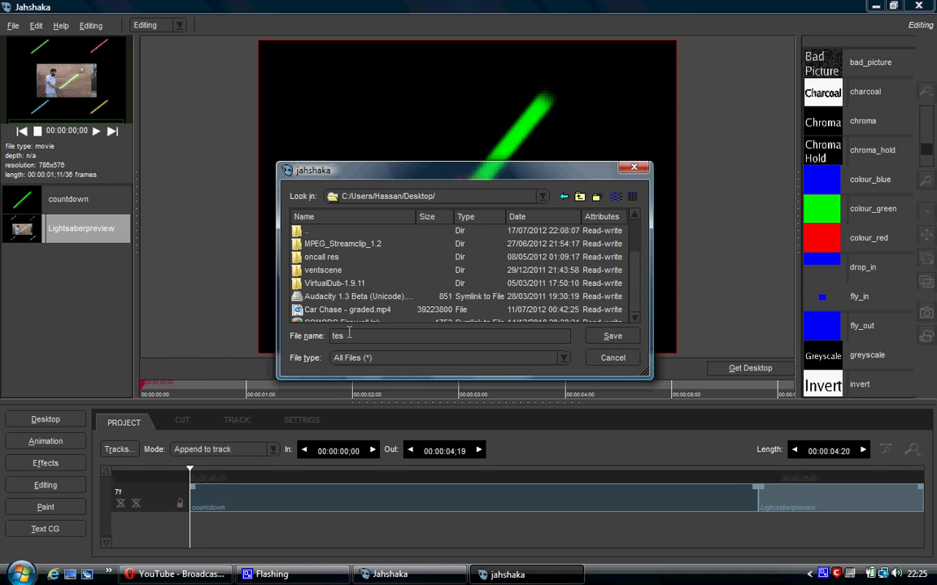
text(t1)
drag(642, 242, 628, 300)
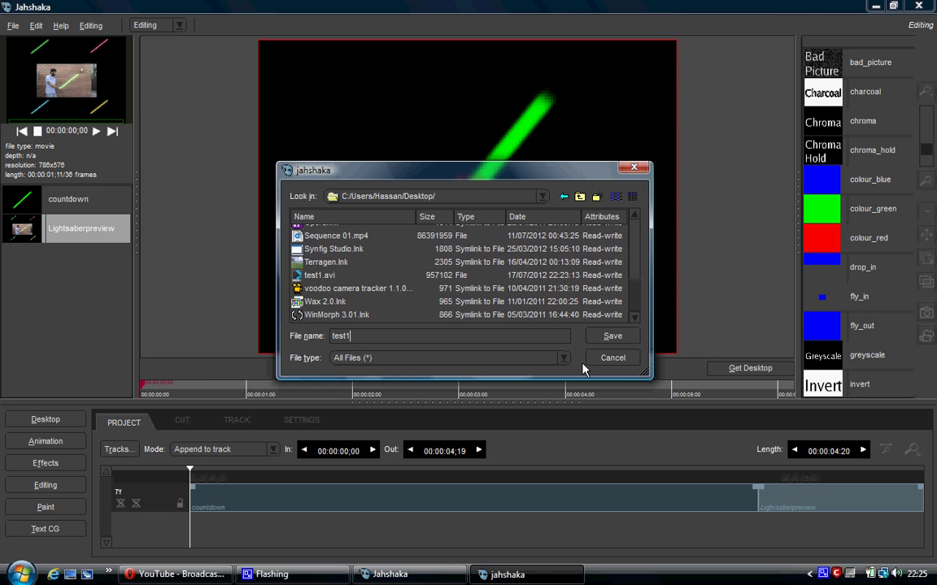
click(612, 336)
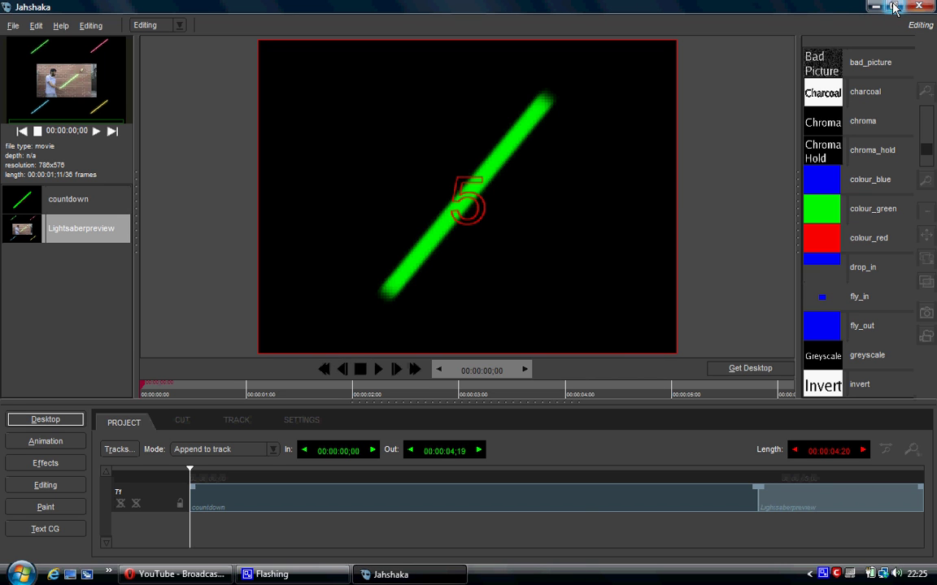
- Minimize Jahshaka and open test1 from the desktop with VLC media player
click(877, 6)
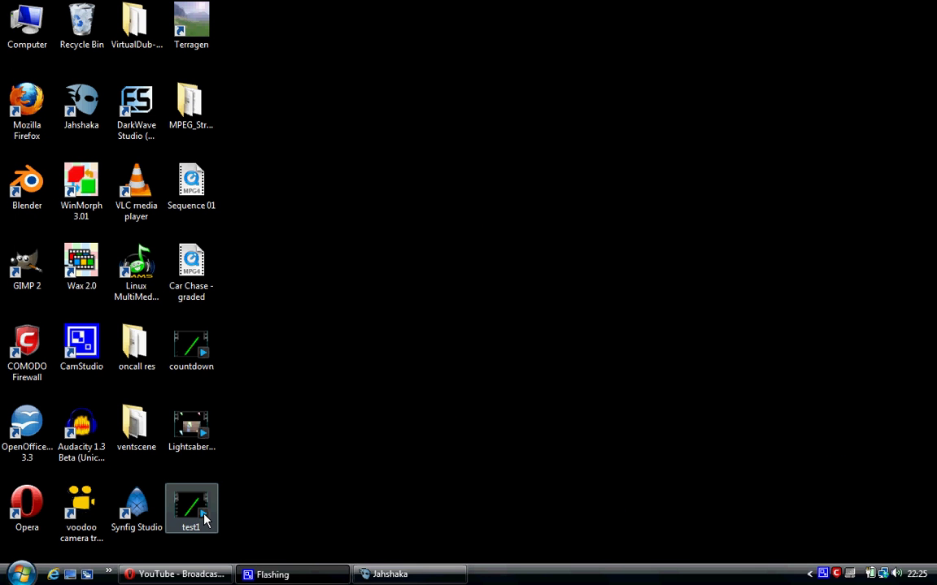
right_click(204, 518)
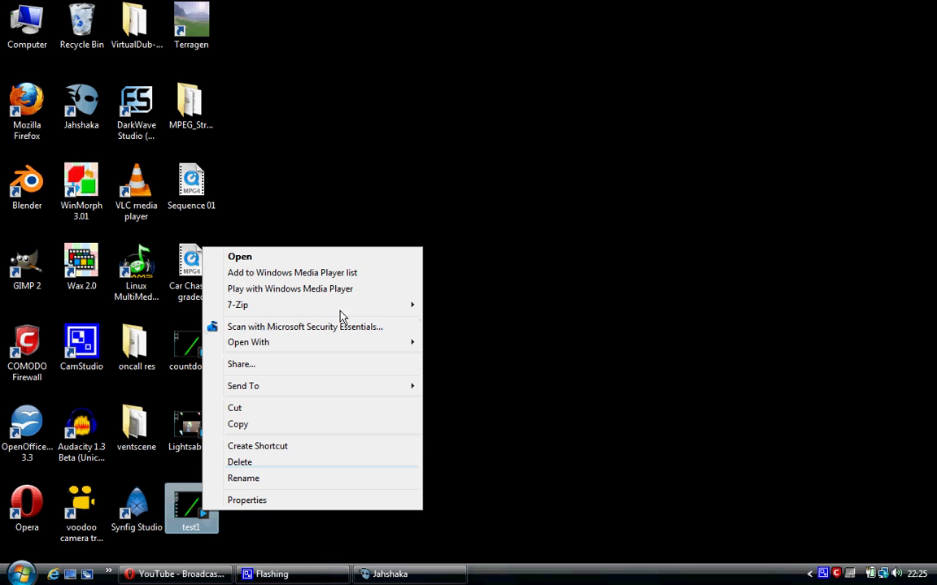
mouse_move(351, 343)
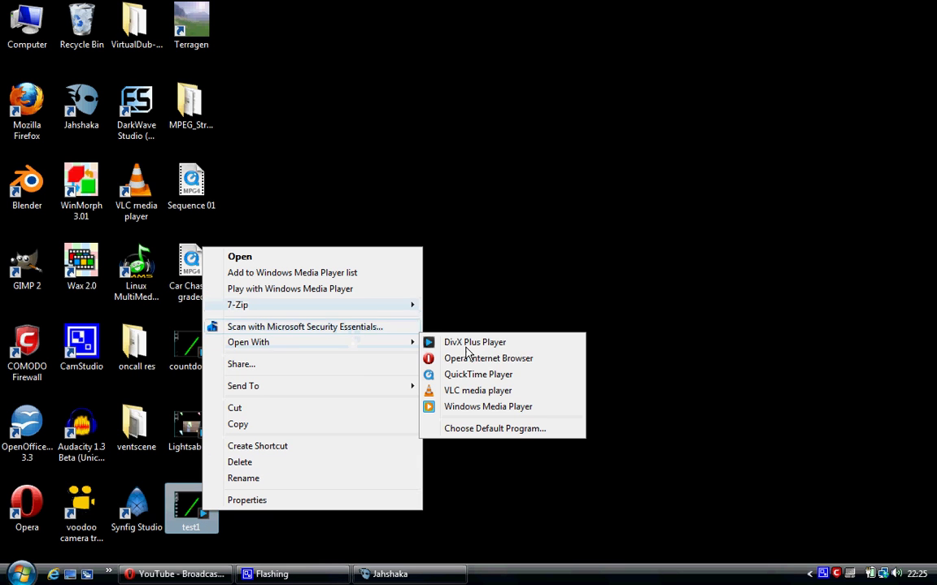
click(521, 391)
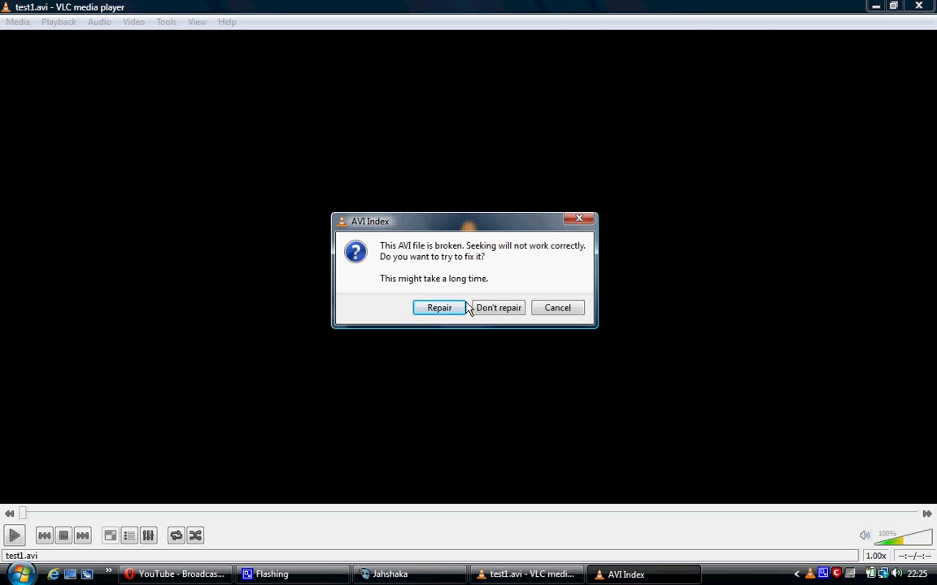
- Play test1.avi past the broken-index warning, then quit VLC with Ctrl+Q
click(439, 309)
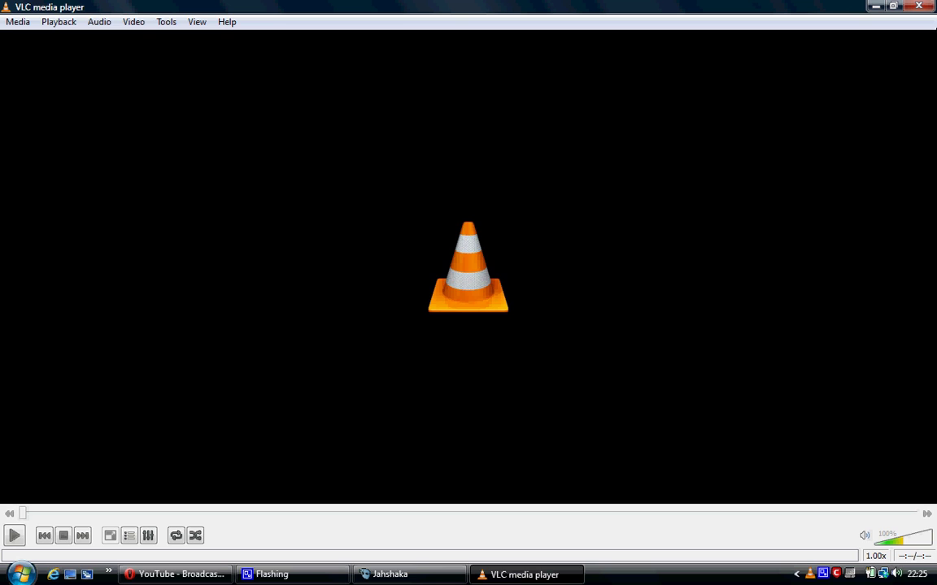
key(ctrl+q)
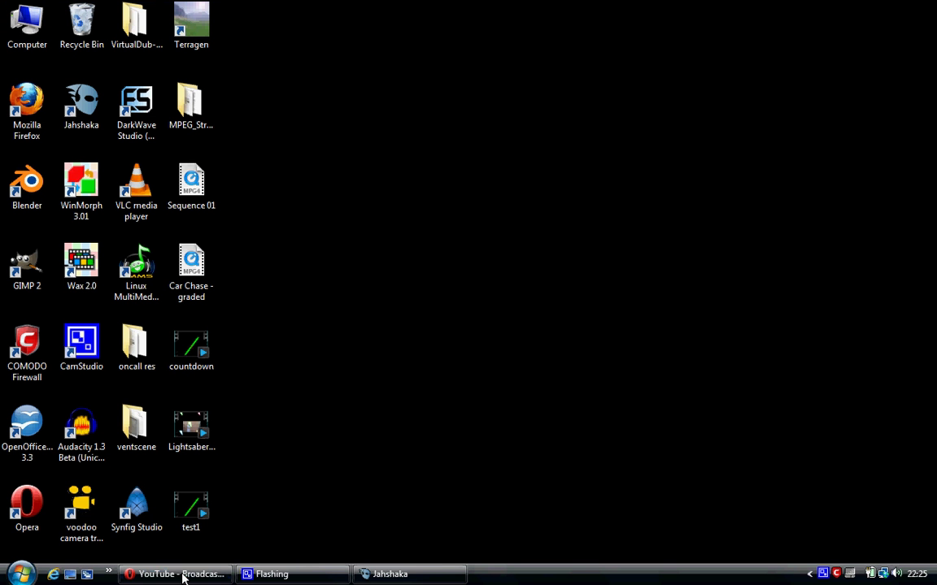
- Restore Opera and go to YouTube's Upload page to select a video from the computer
click(183, 575)
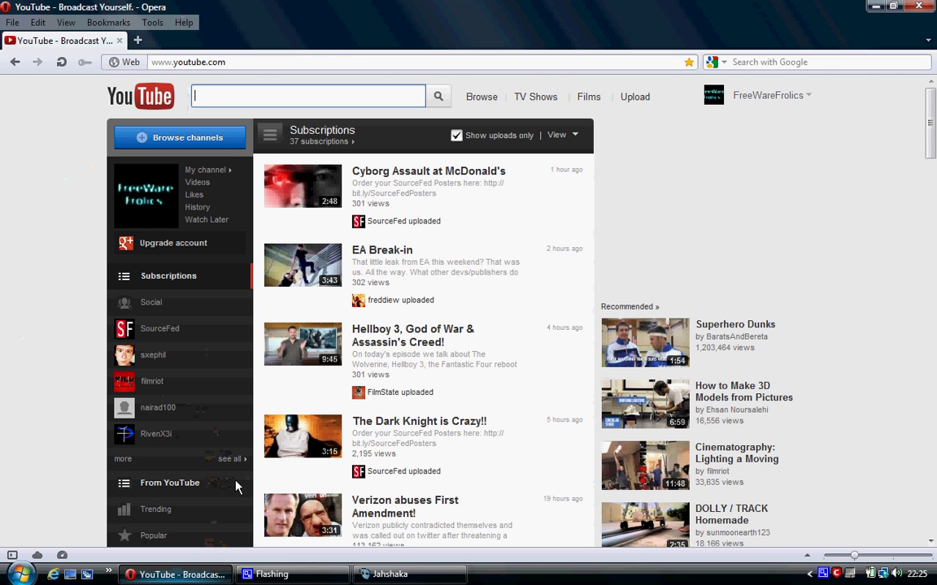
click(730, 99)
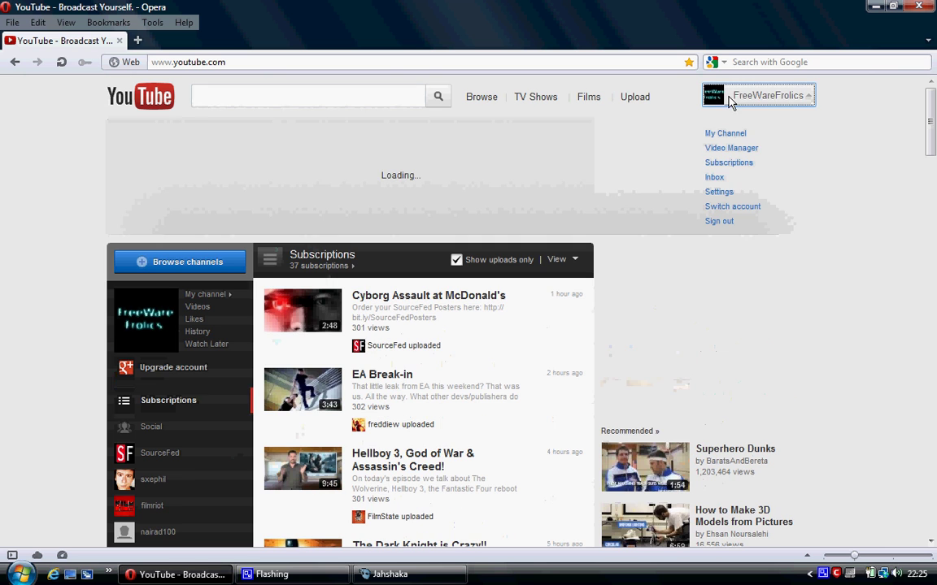
click(638, 98)
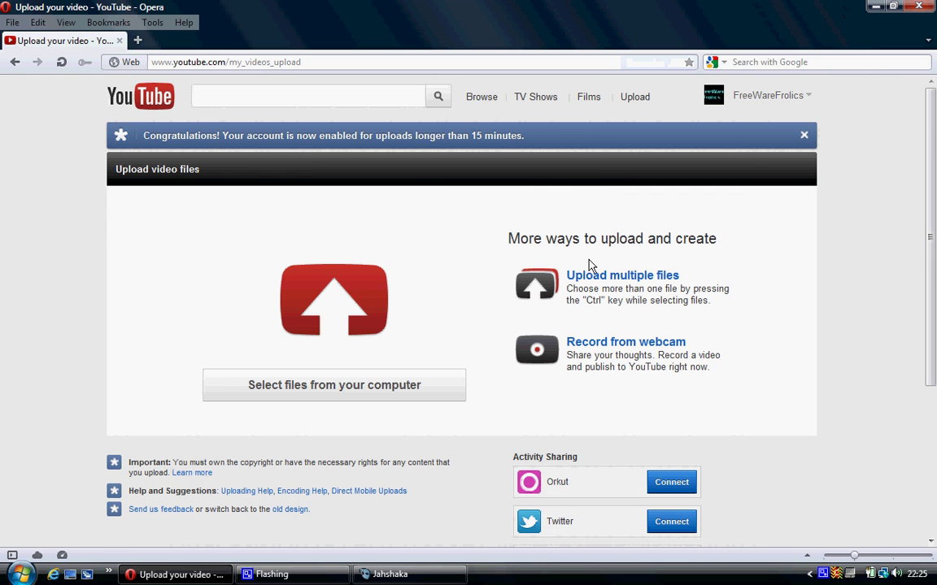
click(455, 320)
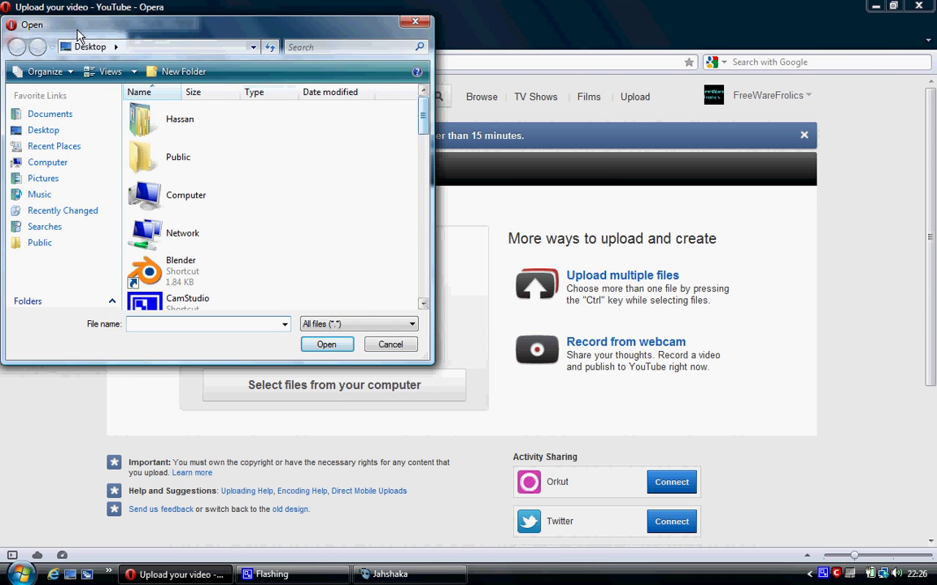
- Choose test1 from the Desktop in the Open dialog to start the YouTube upload
click(253, 46)
click(254, 47)
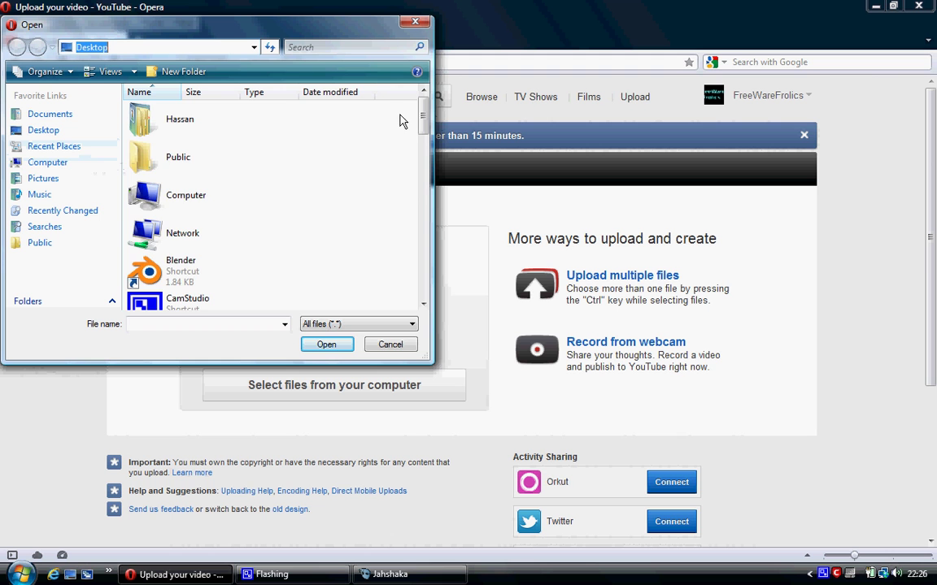
drag(424, 117, 372, 256)
scroll(373, 255, down, 3)
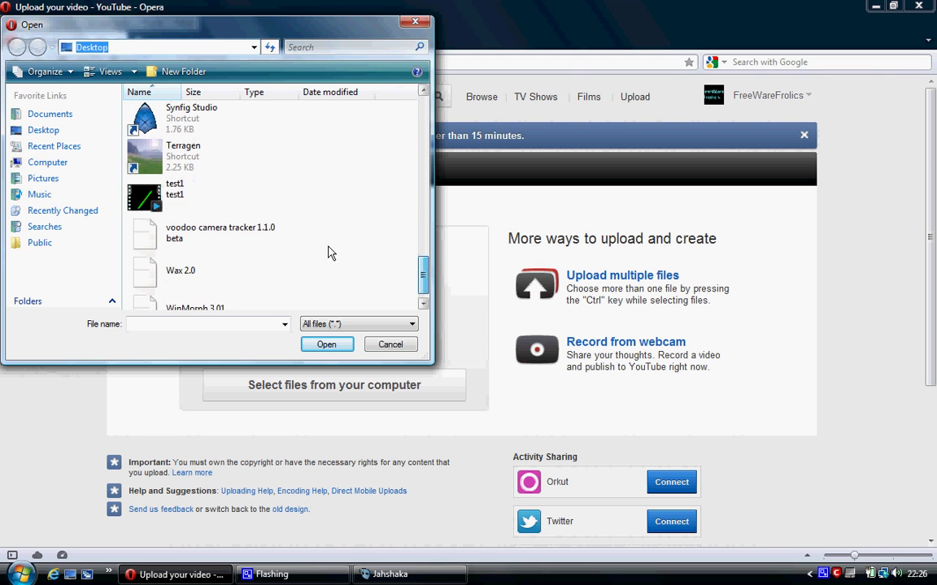
click(187, 207)
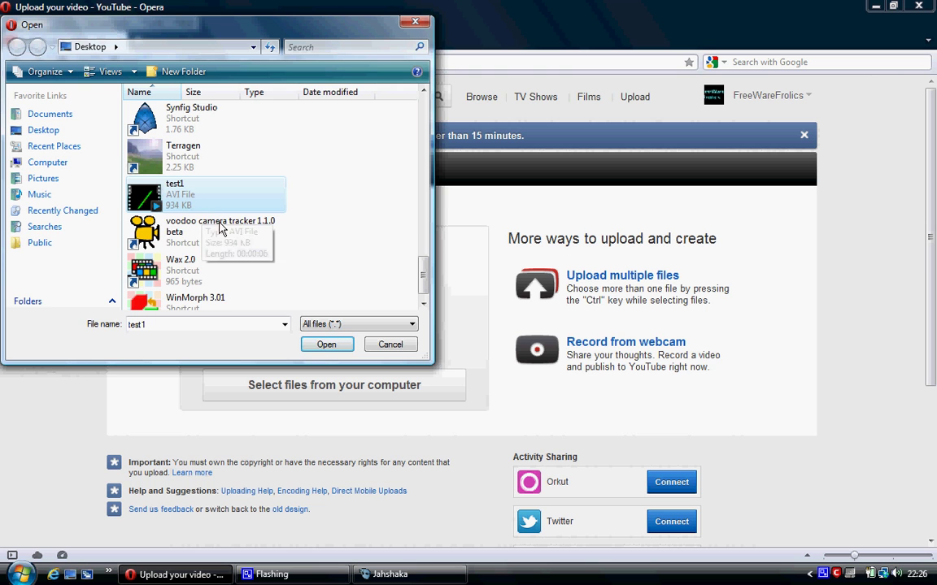
click(324, 345)
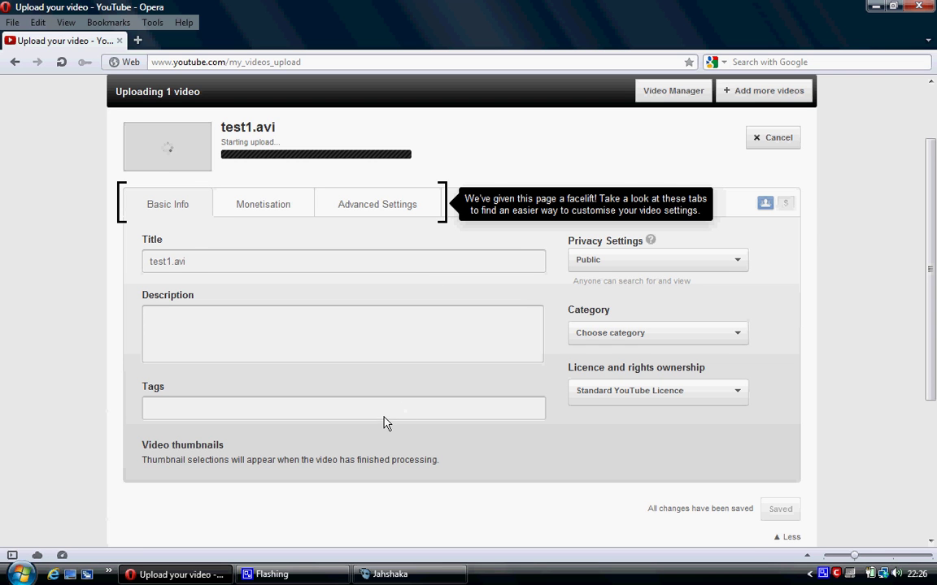
- In Jahshaka, clear the project and all desktop clips, then quit the editor
click(391, 574)
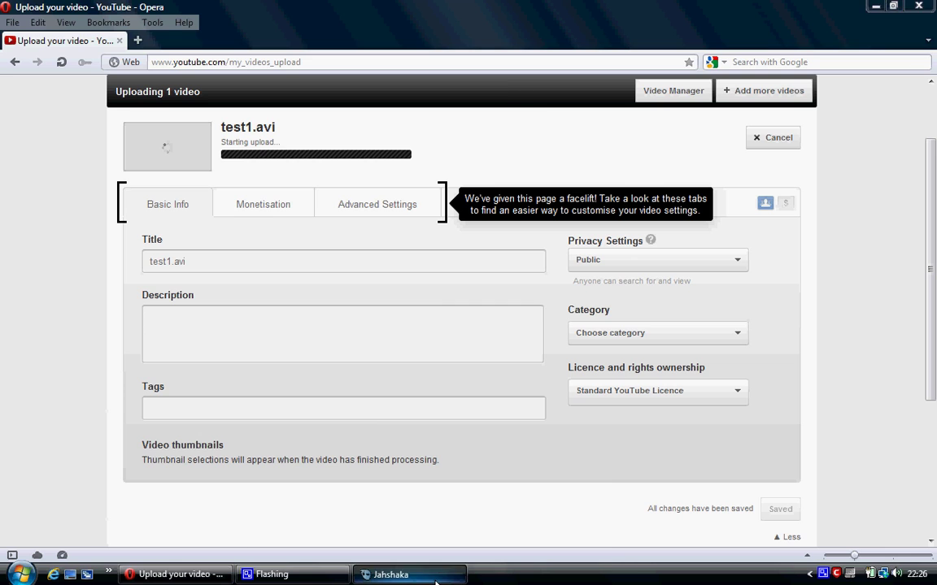
click(301, 419)
click(186, 512)
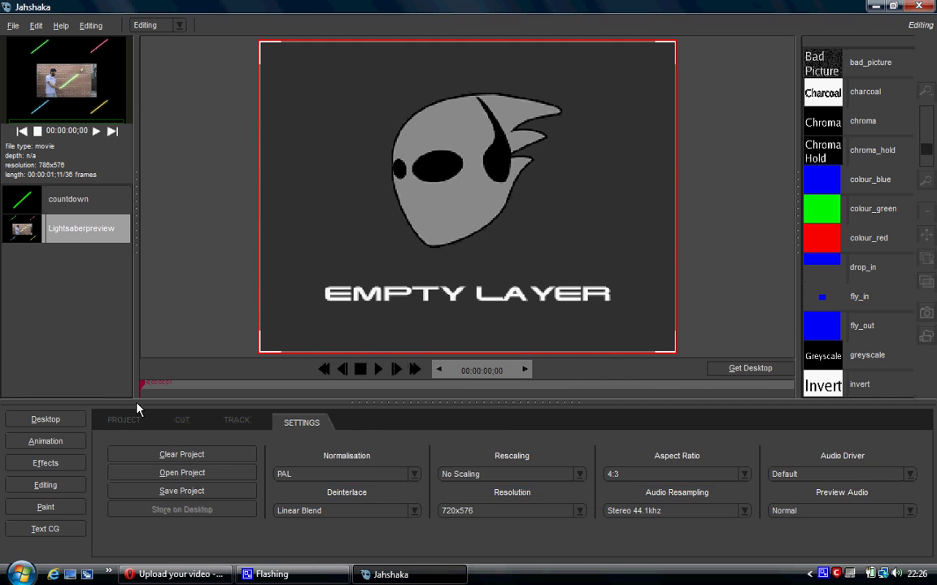
click(81, 420)
click(224, 379)
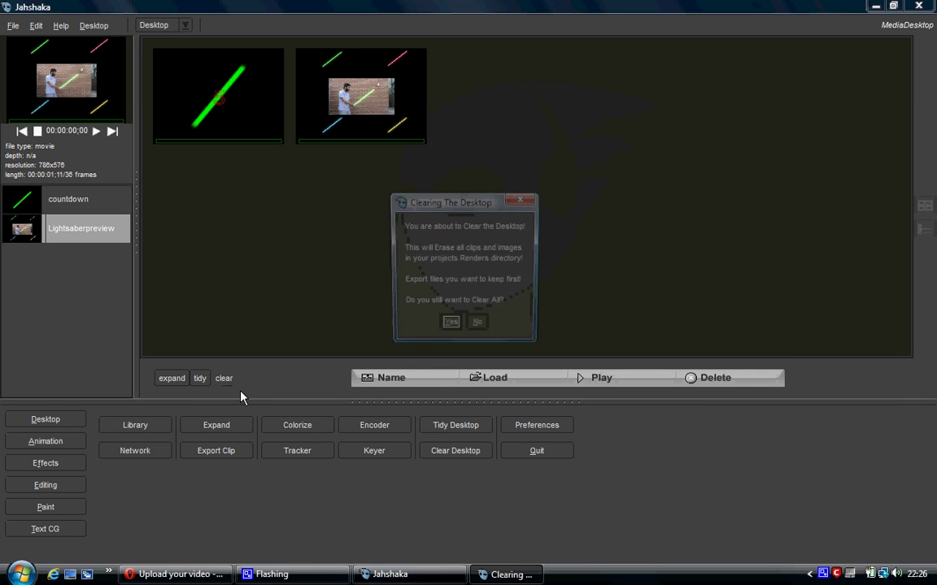
click(450, 326)
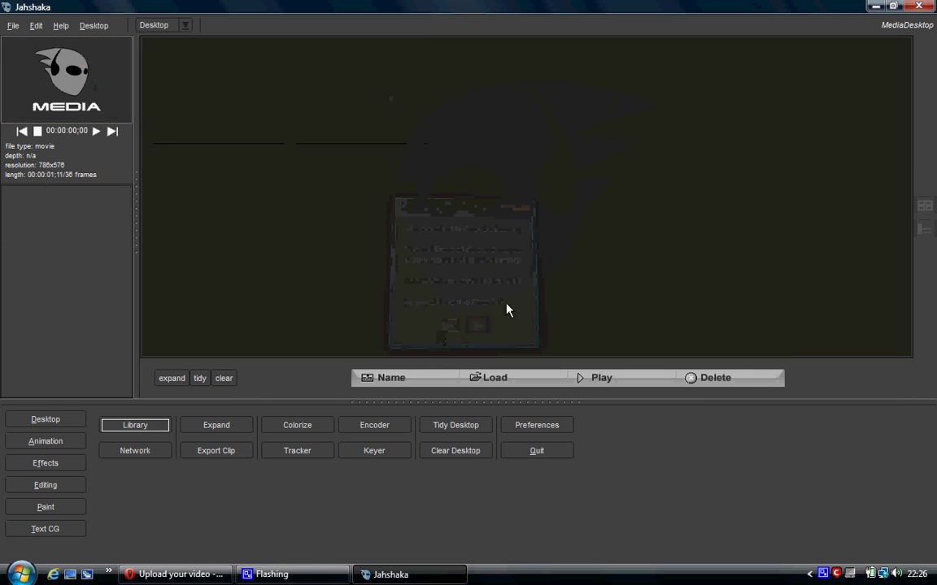
click(916, 5)
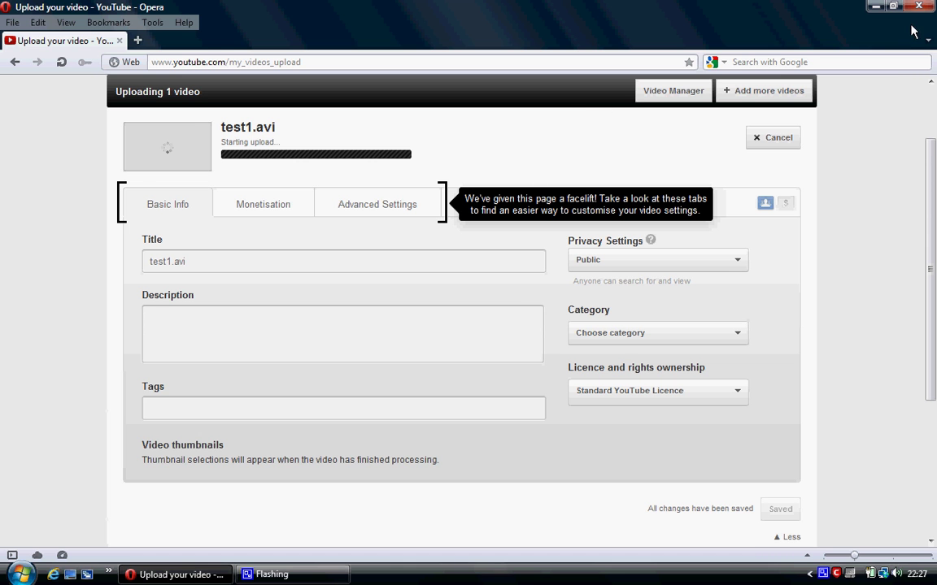
click(876, 6)
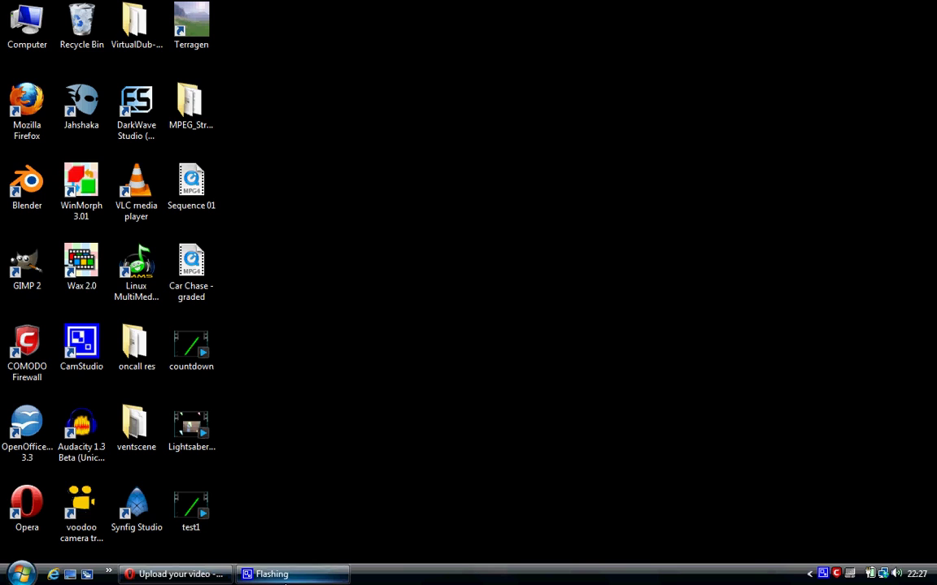
click(212, 578)
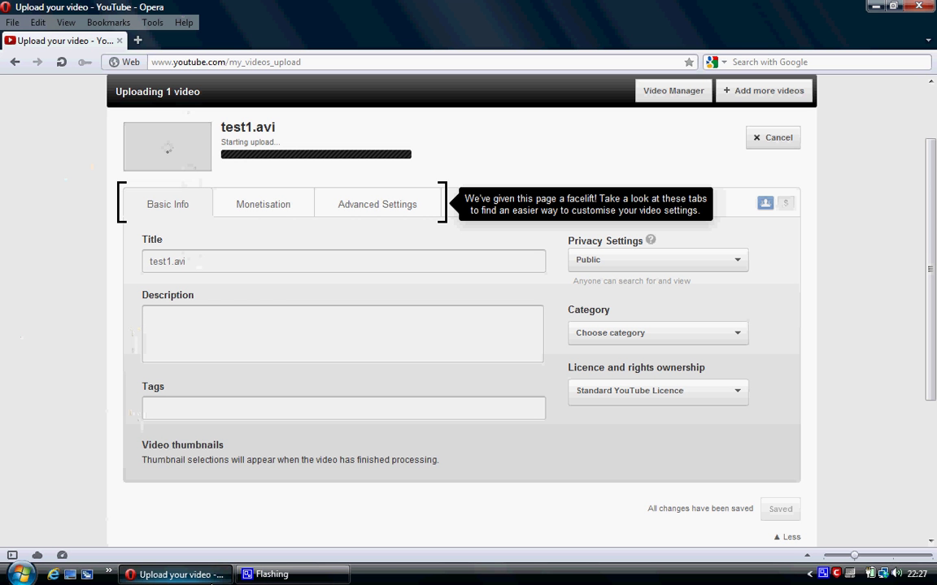
right_click(824, 576)
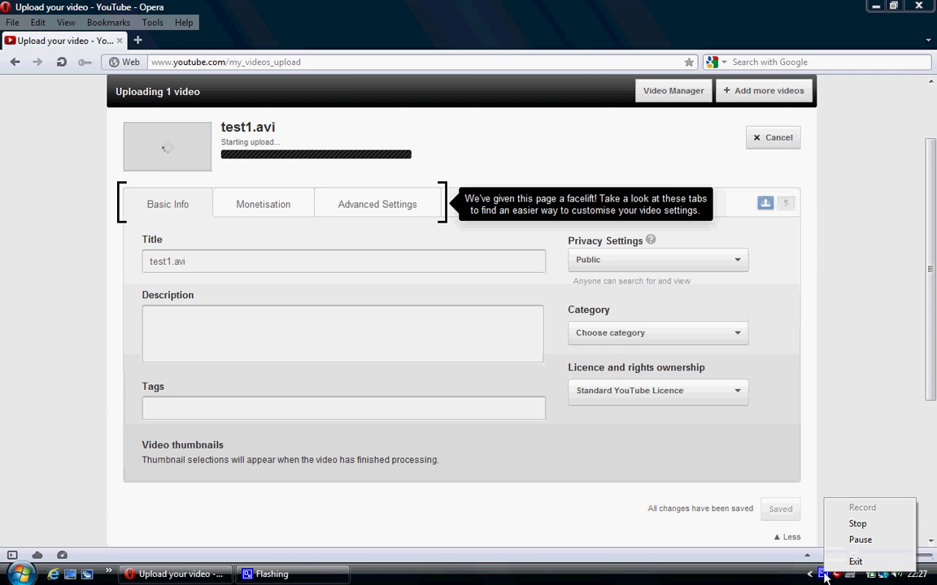